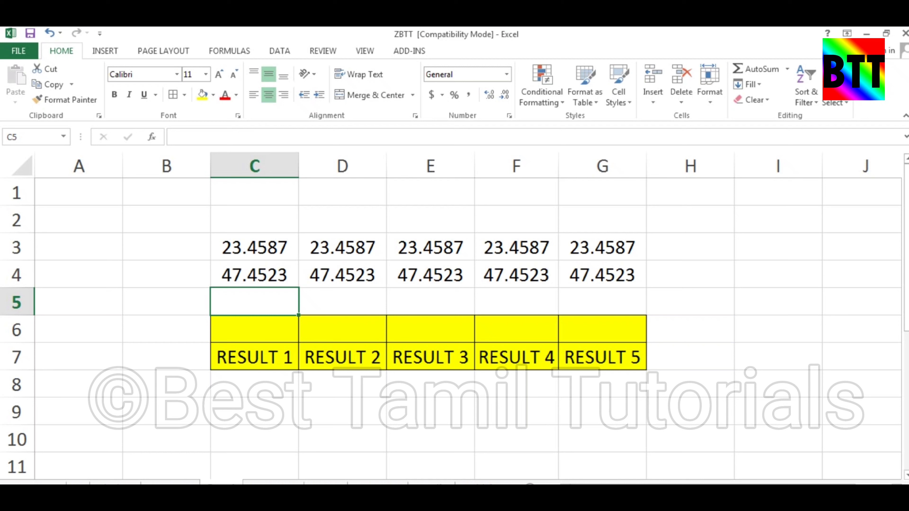
Enter a SUM formula in C5 that adds the range C3:C4
text(=s)
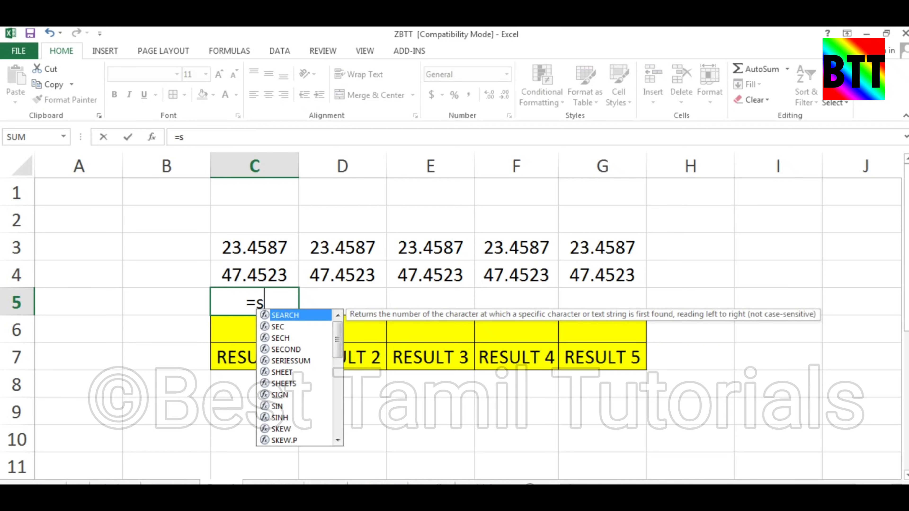
text(um()
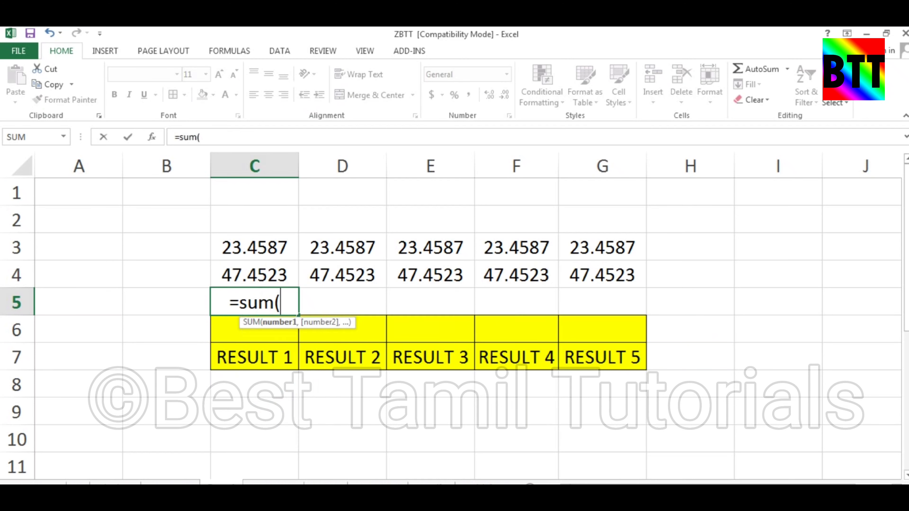
key(Up)
key(Up)
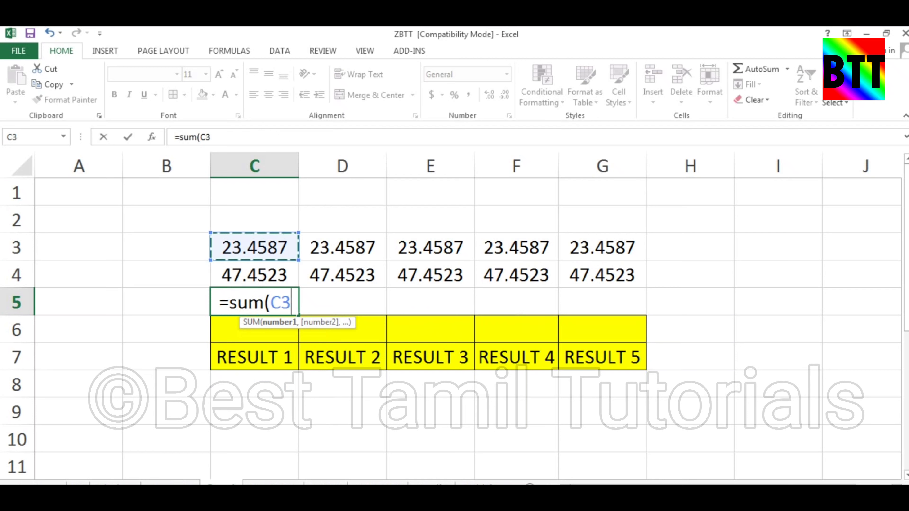
key(shift+Down)
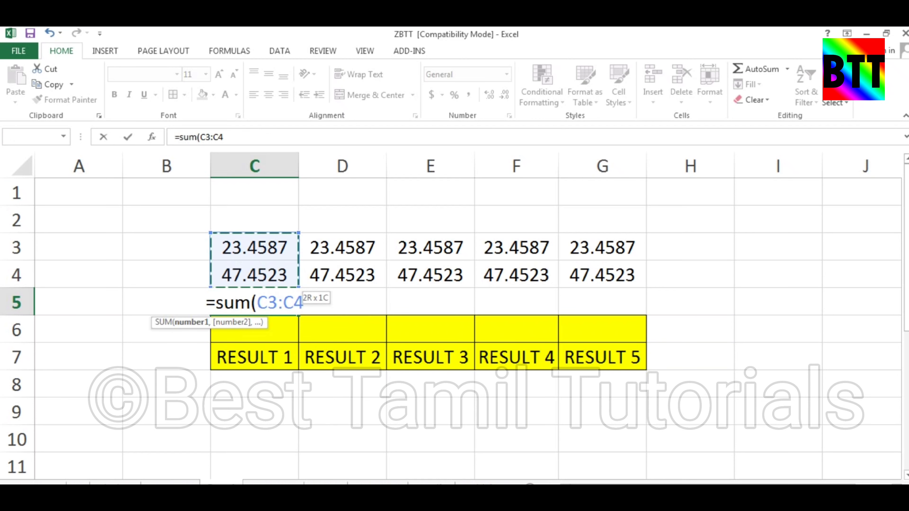
text())
key(Return)
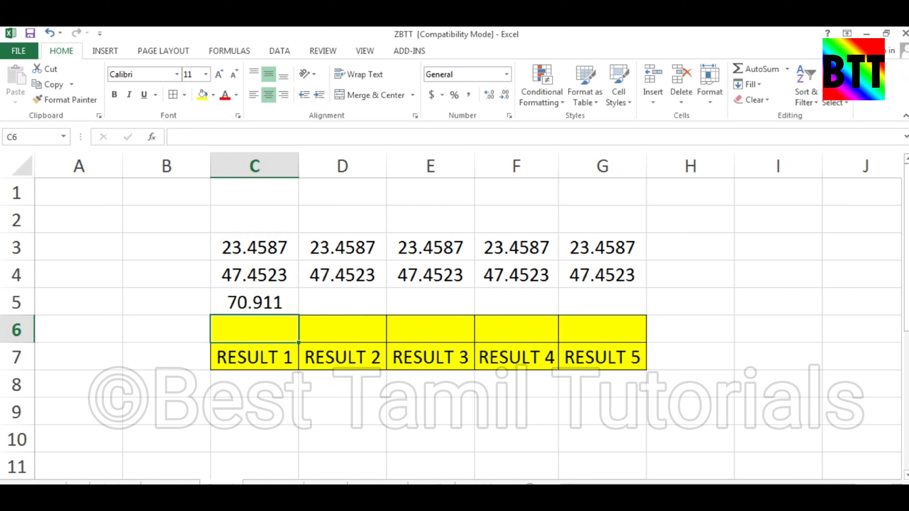
Enter a formula in C6, above RESULT 1, that rounds C3+C4 to 0 digits with ROUND
key(Up)
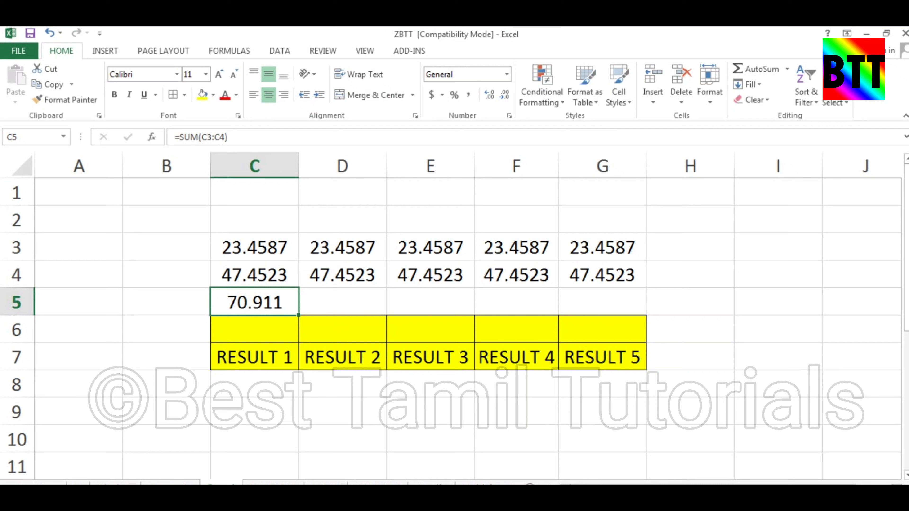
key(Down)
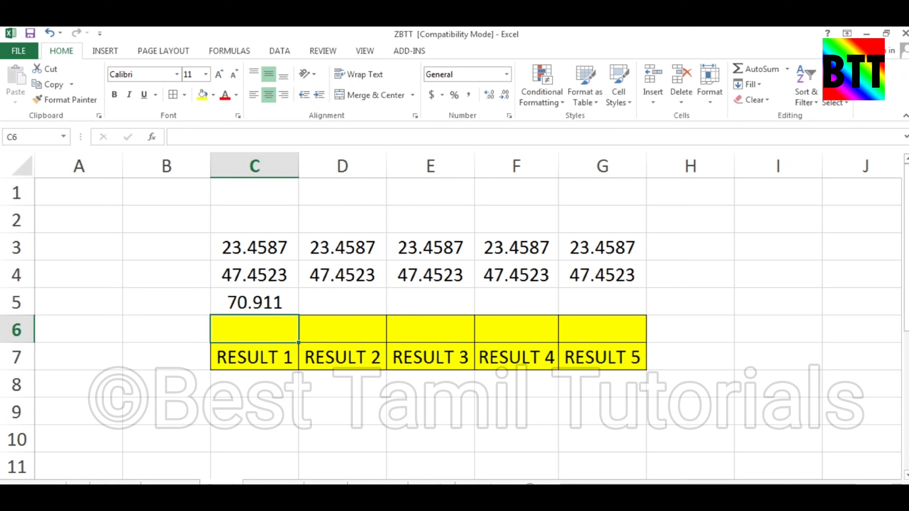
text(=)
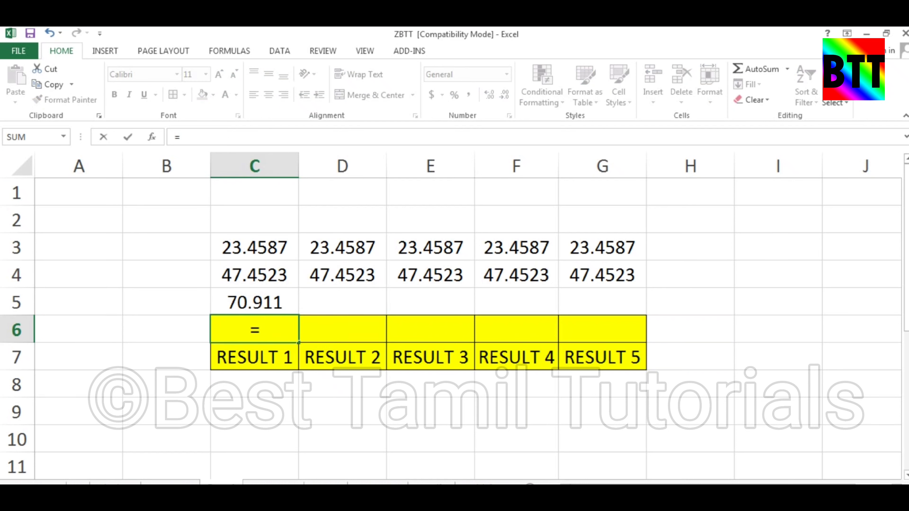
text(round)
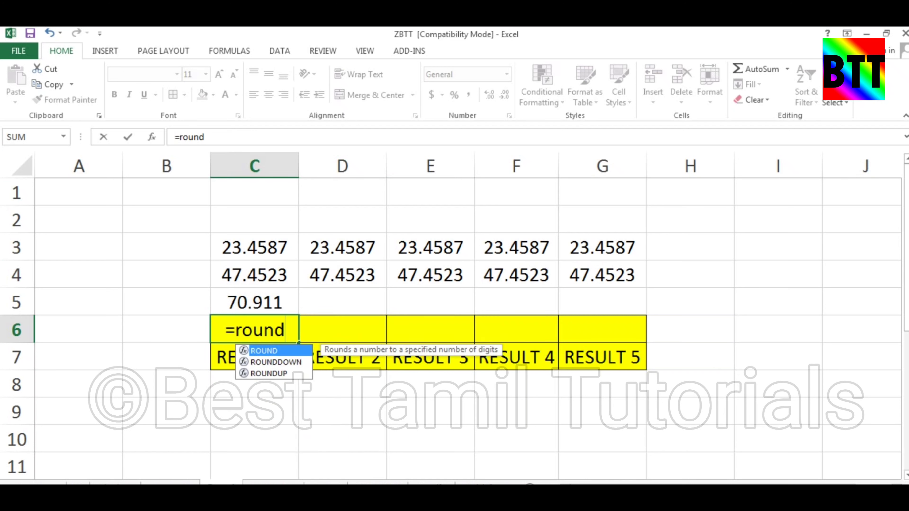
text(()
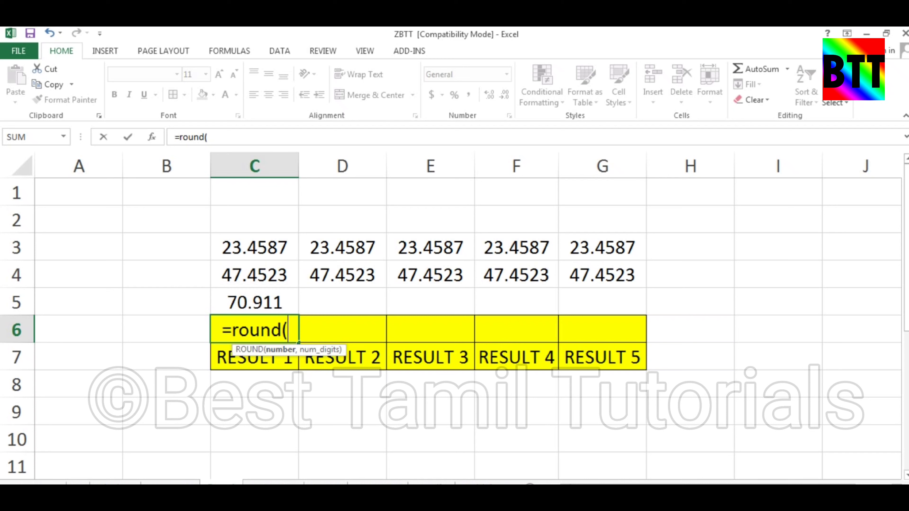
click(255, 248)
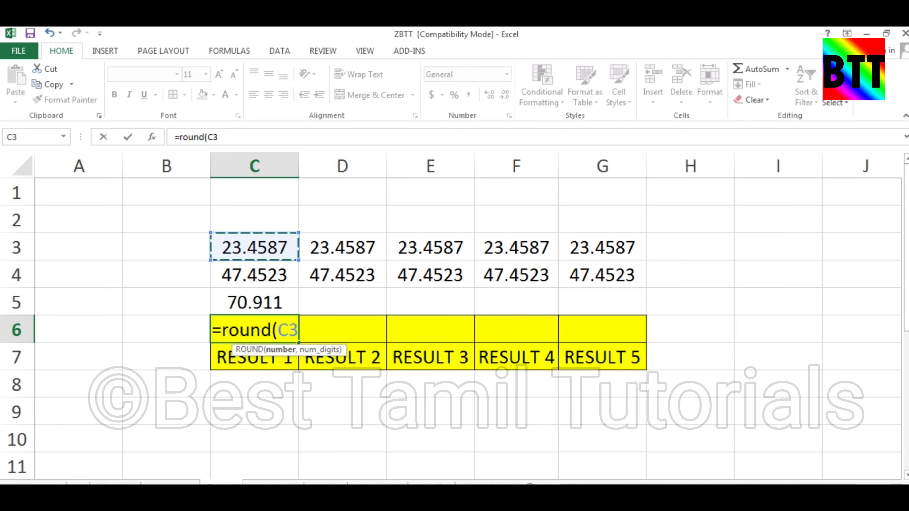
text(+)
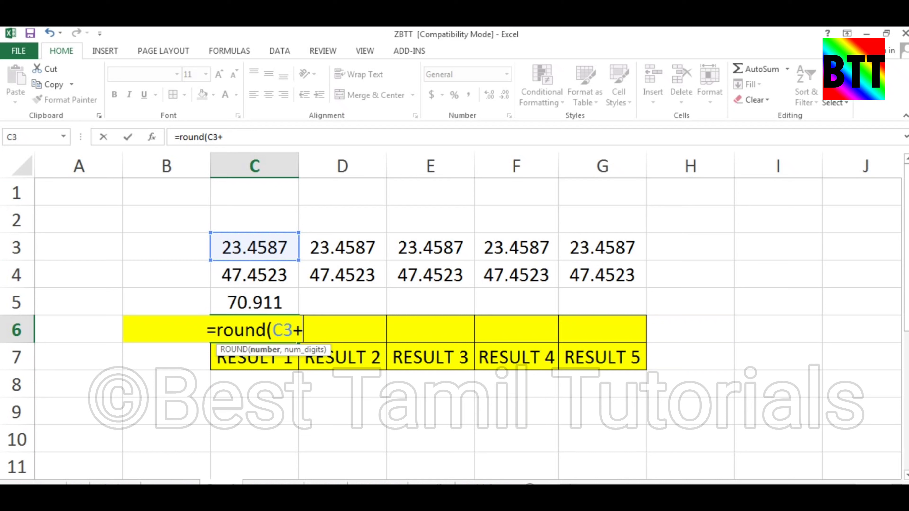
click(255, 275)
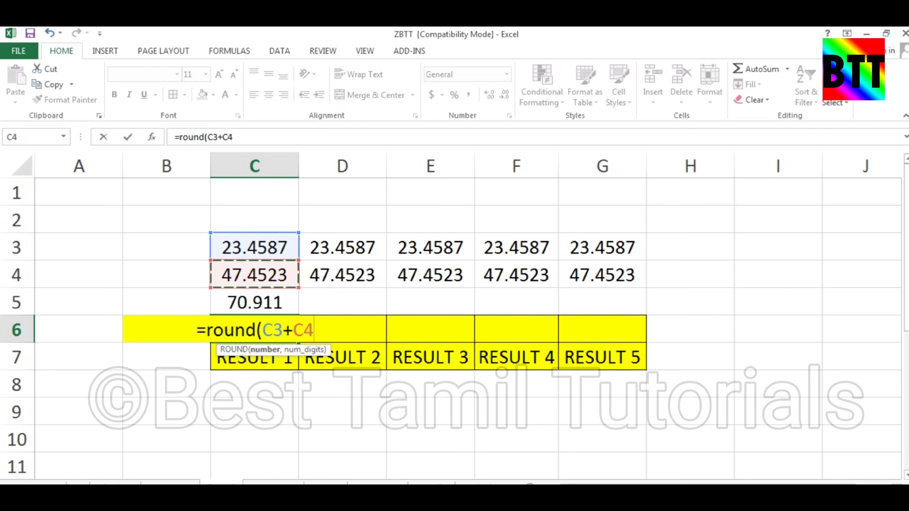
text(,0)
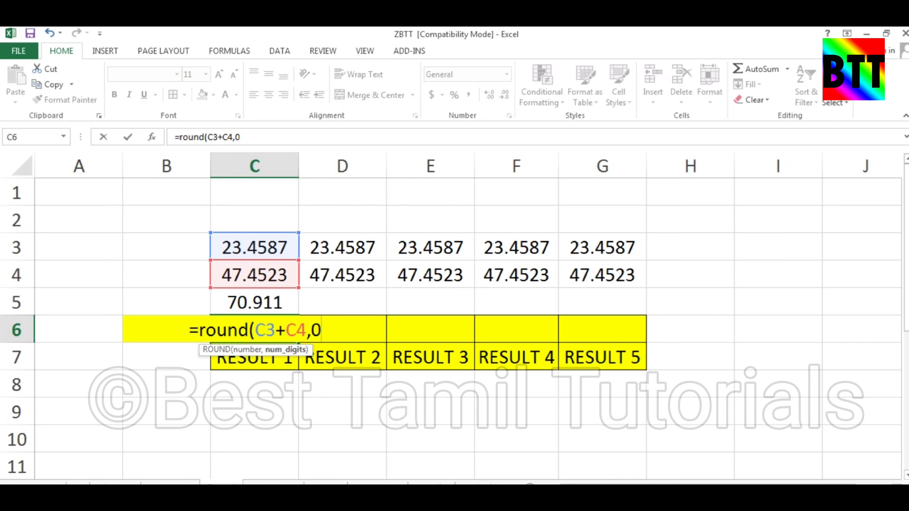
text())
key(Return)
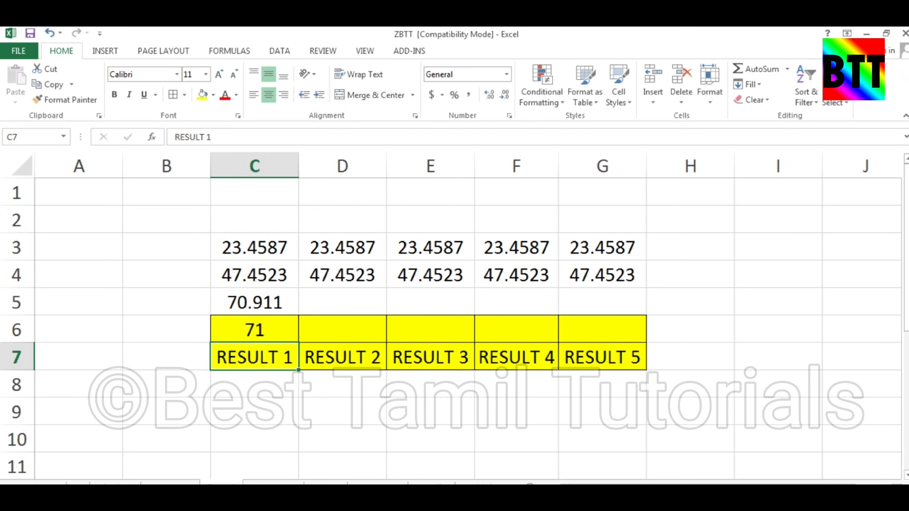
Enter a formula in D6, above RESULT 2, that rounds D3+D4 to 1 digit with ROUND
key(Up)
key(Up)
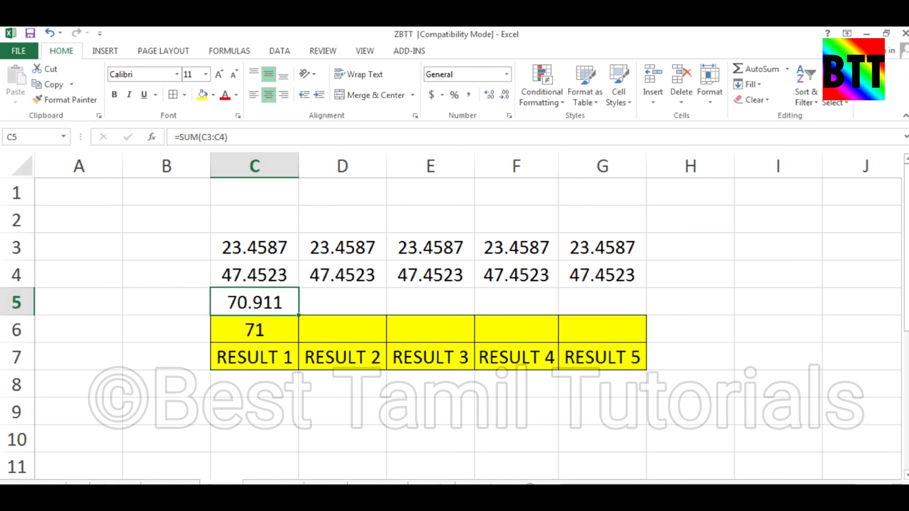
key(Down)
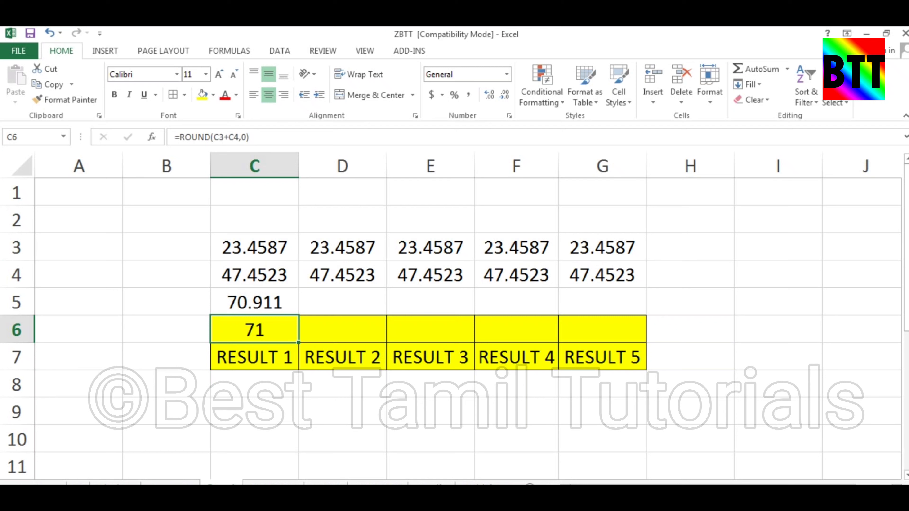
key(Right)
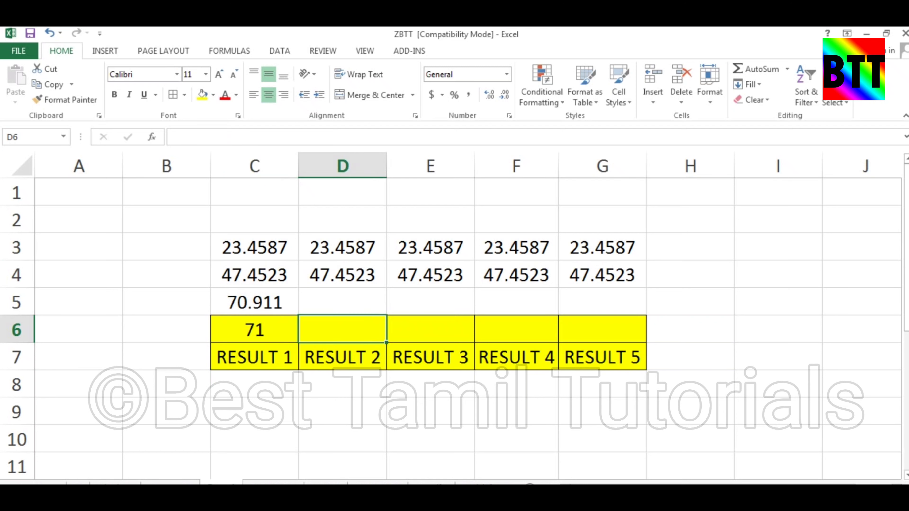
text(=)
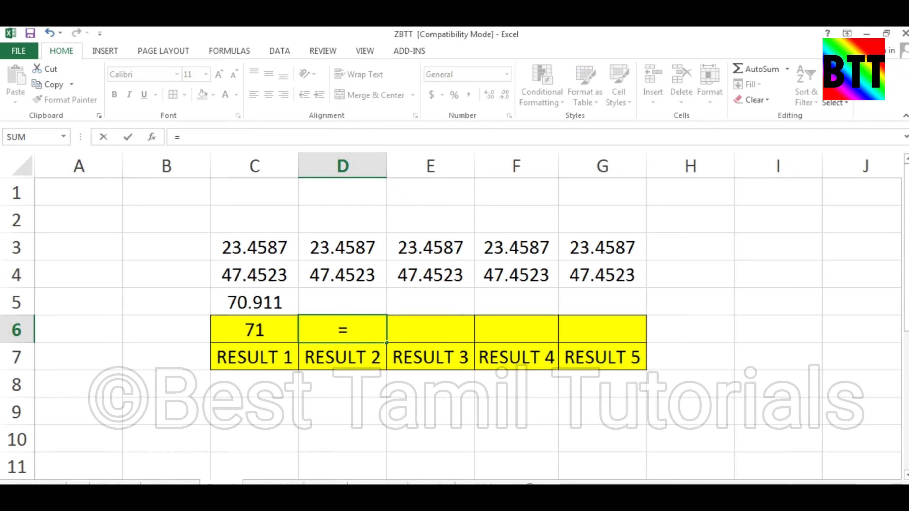
text(round)
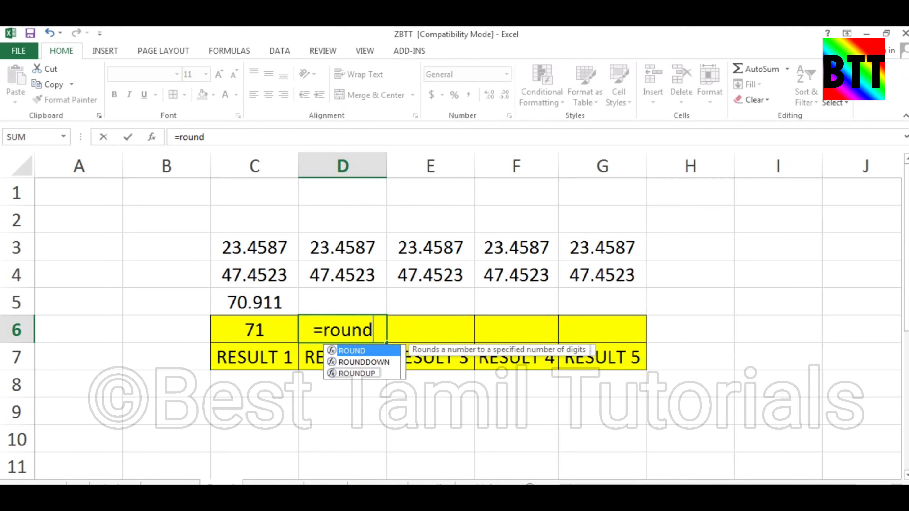
text(()
key(Up)
key(Up)
key(Up)
text(+)
key(Up)
key(Up)
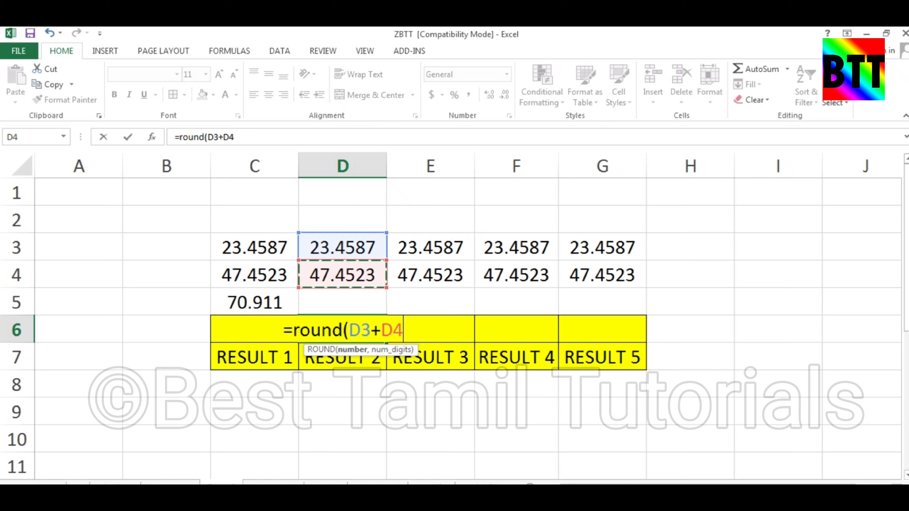
text(,)
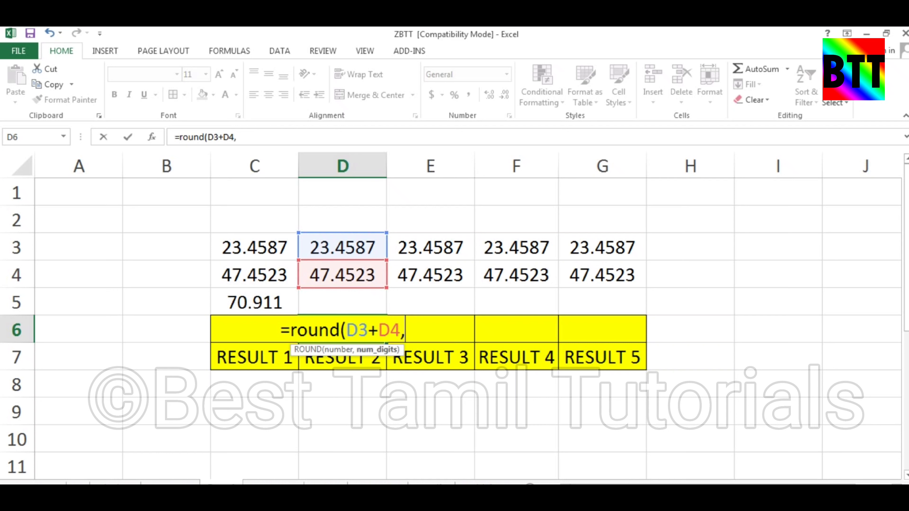
text(1)
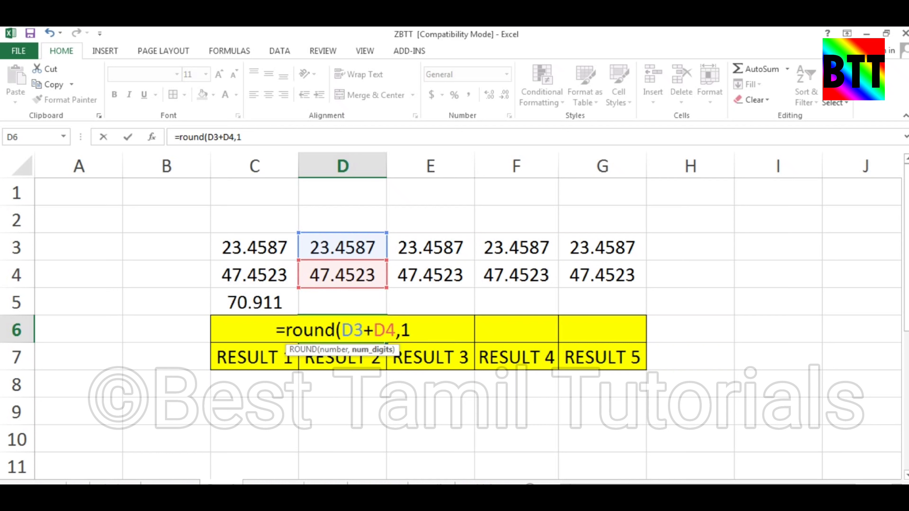
text())
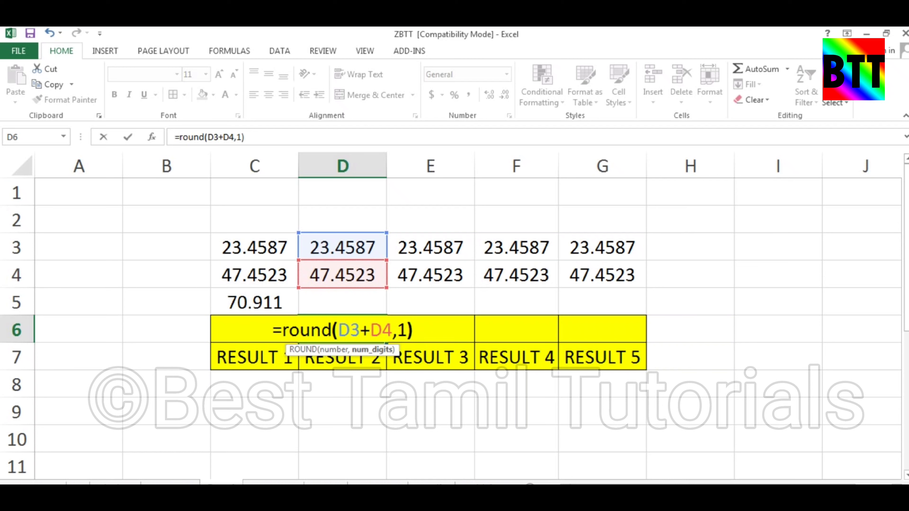
key(Return)
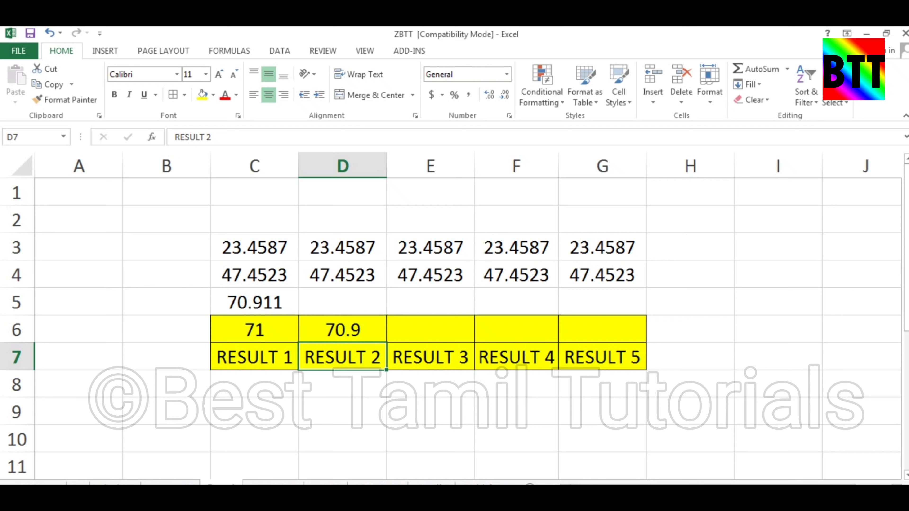
Enter a formula in E6, above RESULT 3, that rounds E3+E4 to 2 digits with ROUND
key(Up)
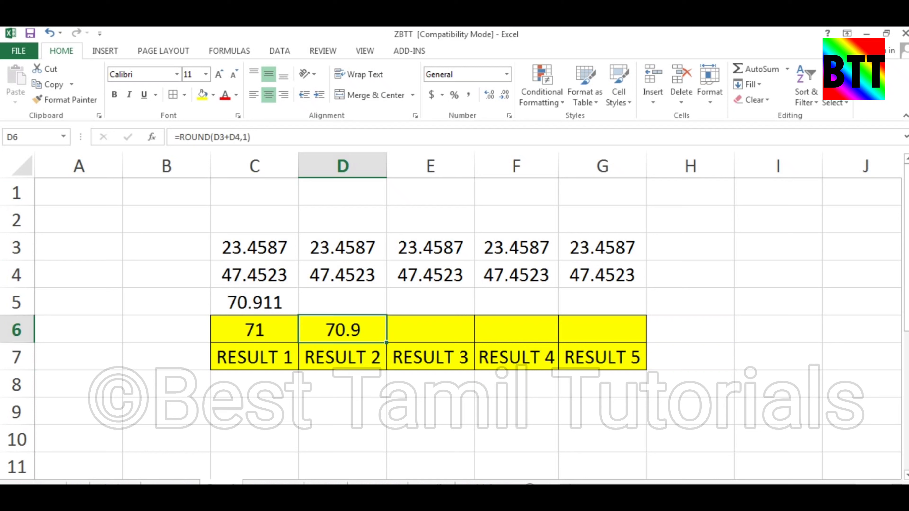
key(Left)
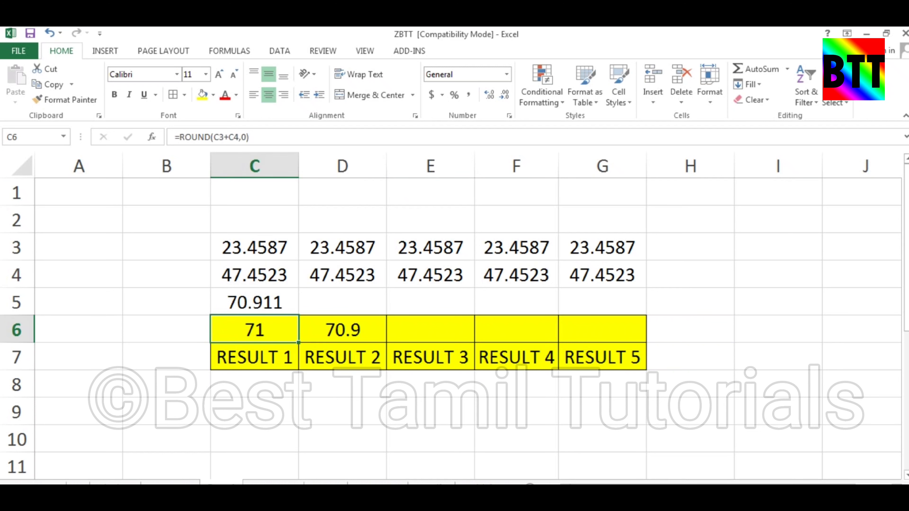
key(Right)
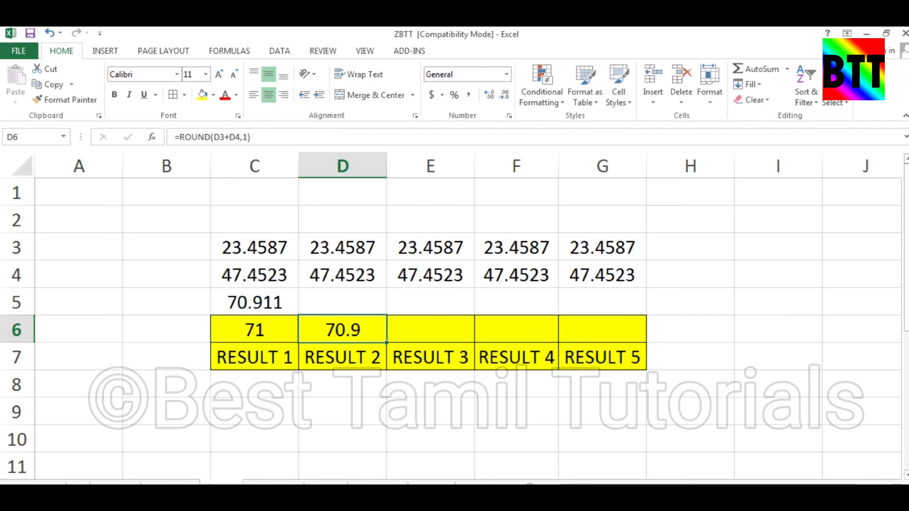
key(Right)
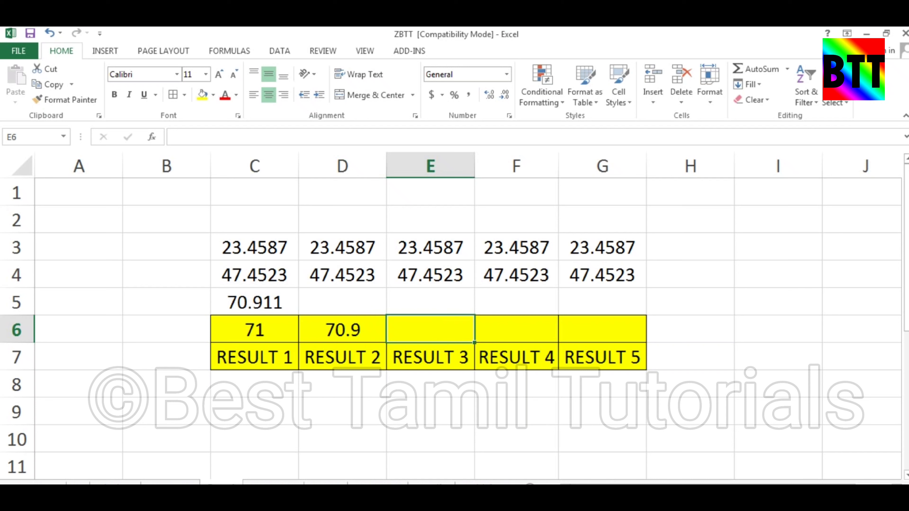
text(=)
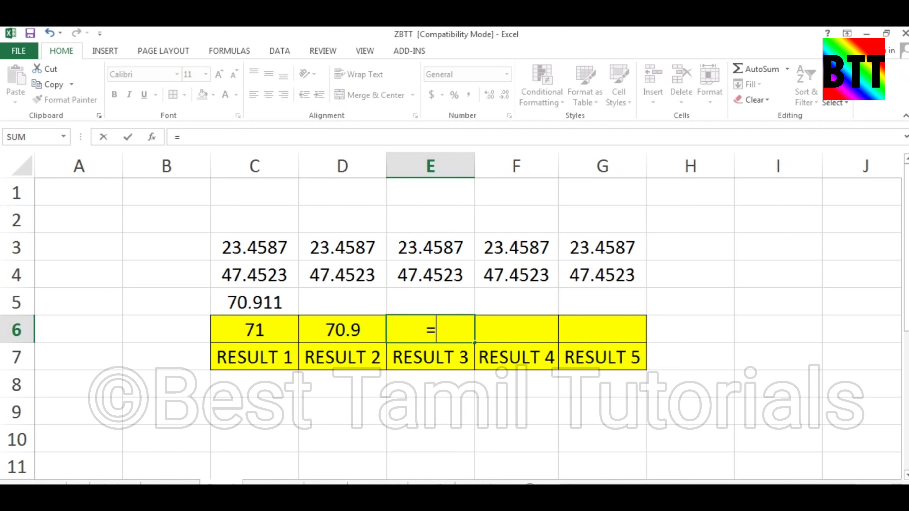
text(round()
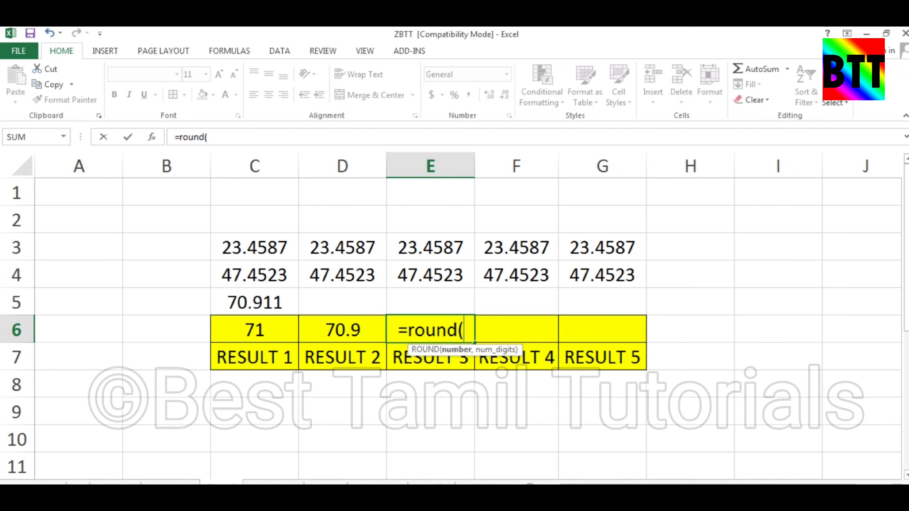
click(431, 247)
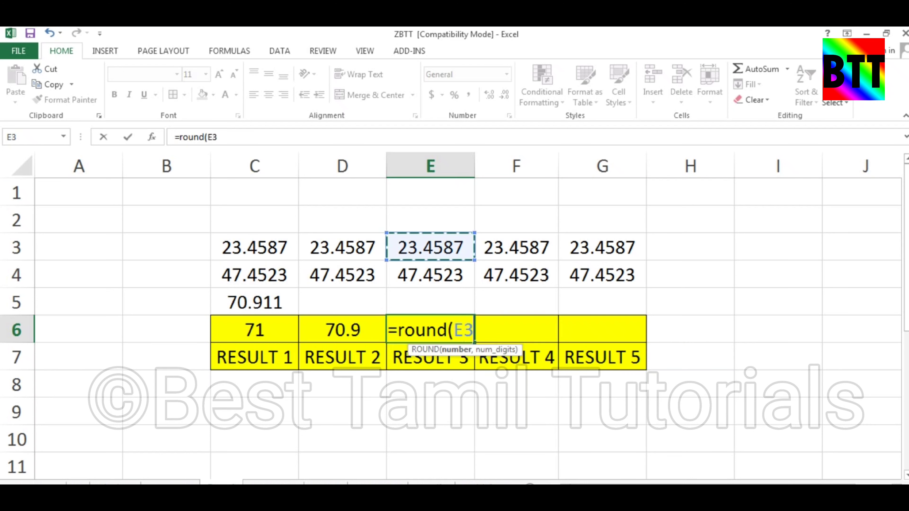
text(+)
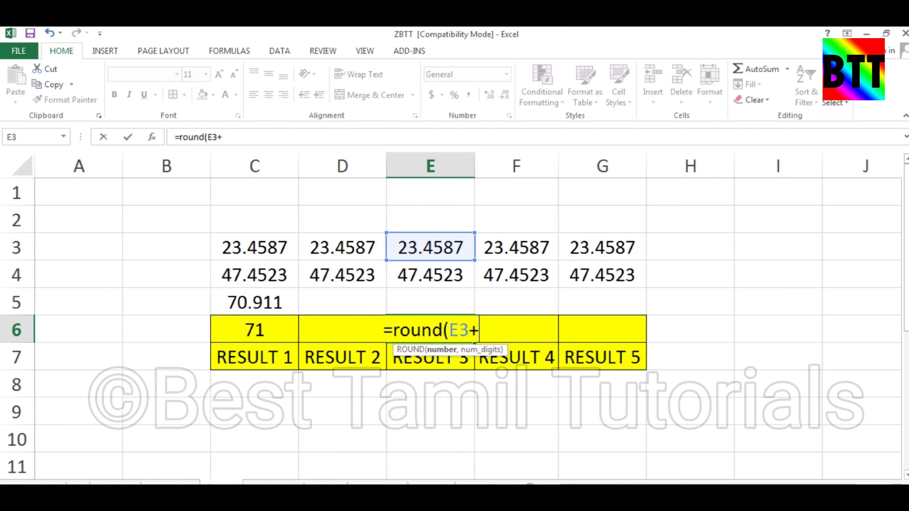
click(430, 275)
text(,)
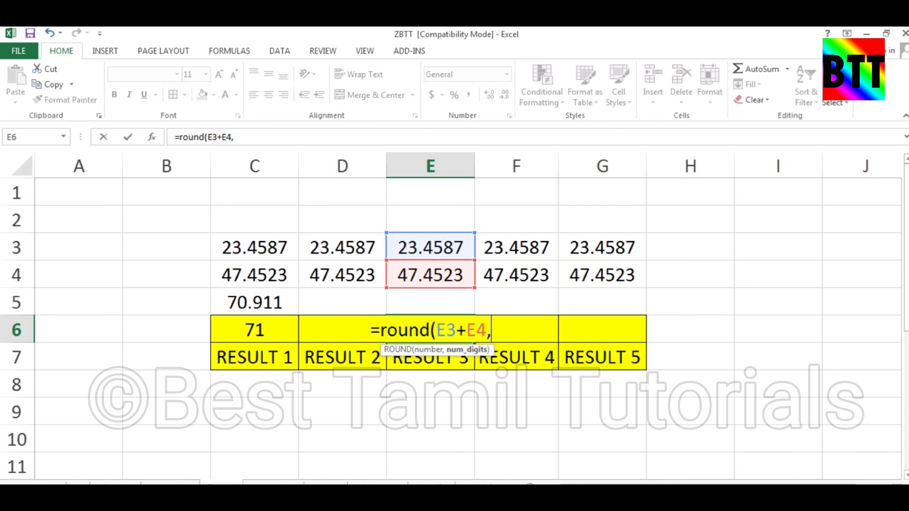
text(2)
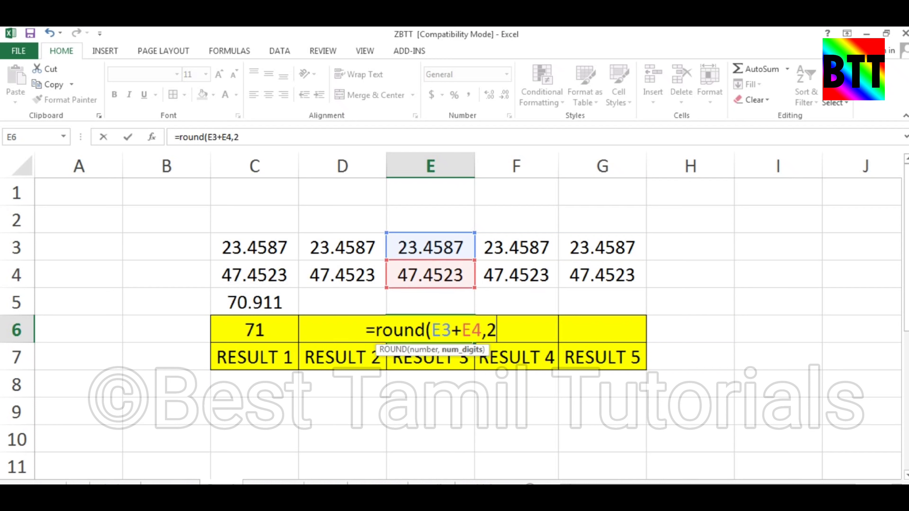
text())
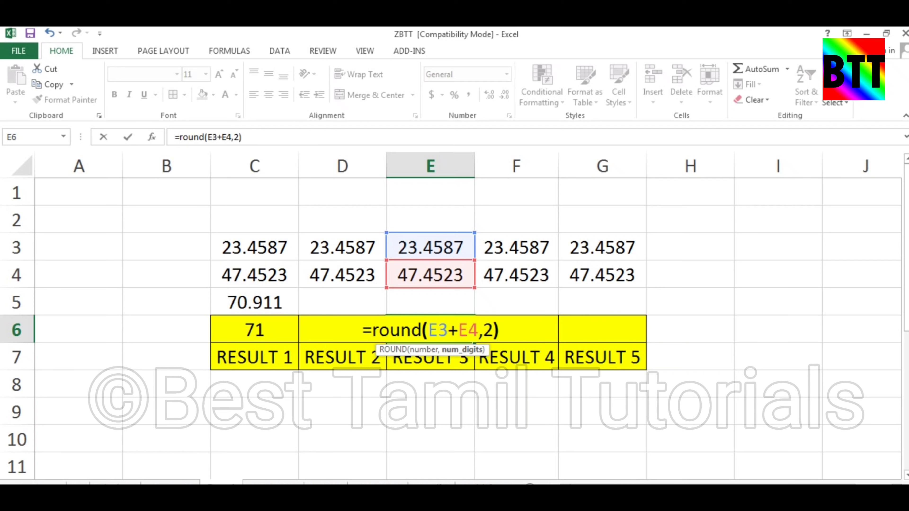
key(Return)
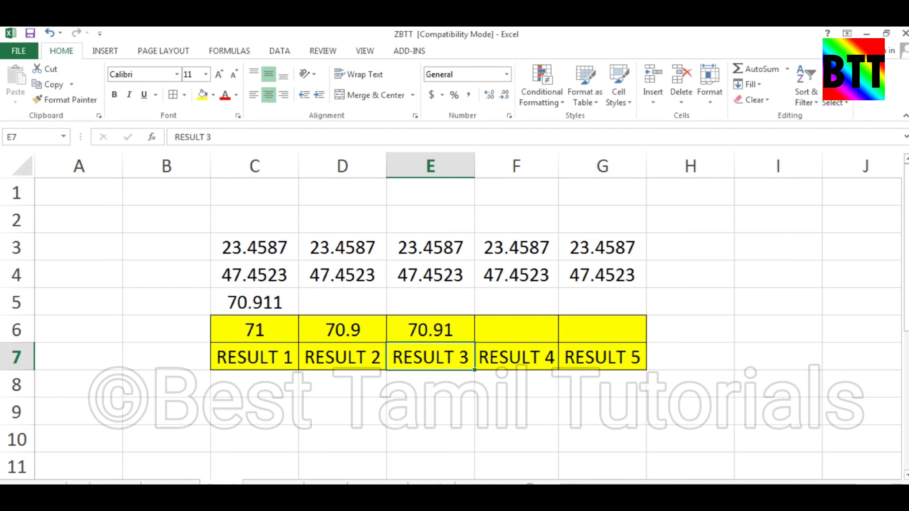
Enter a formula in F6, above RESULT 4, that rounds F3+F4 to -1 digits with ROUND
click(517, 330)
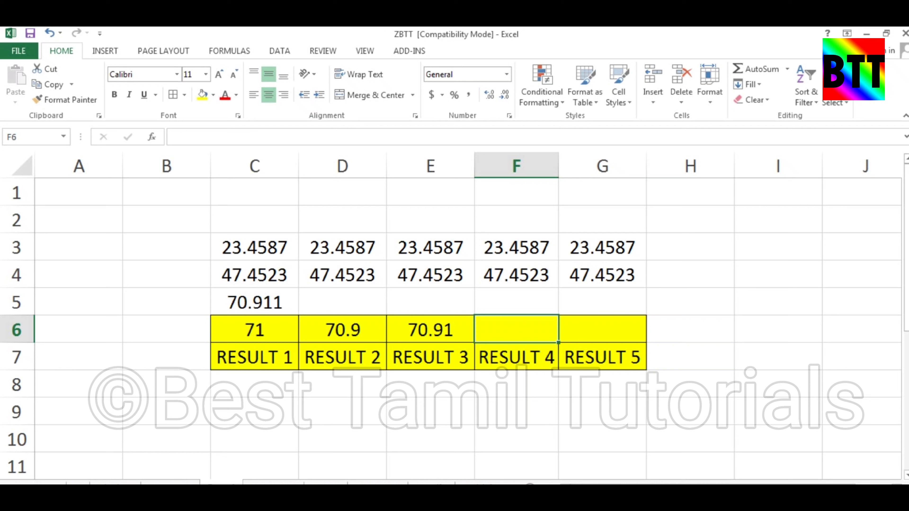
text(=rou)
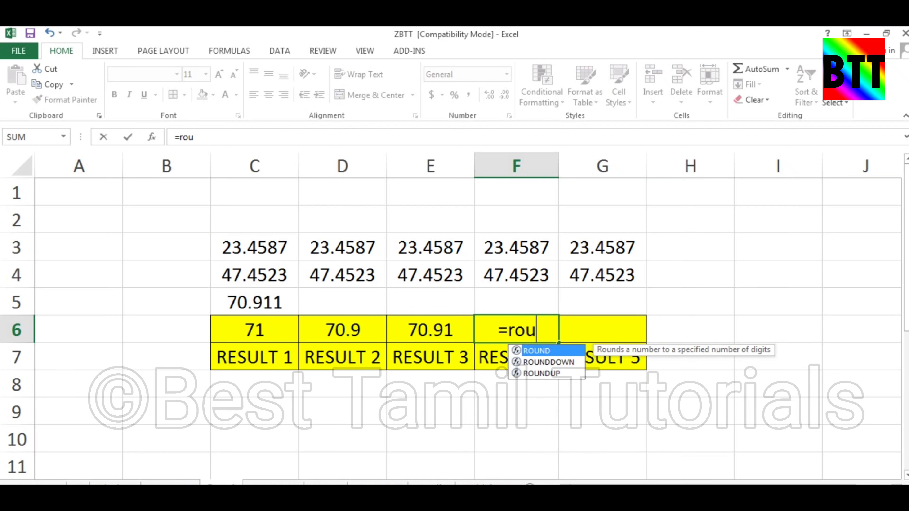
text(nd()
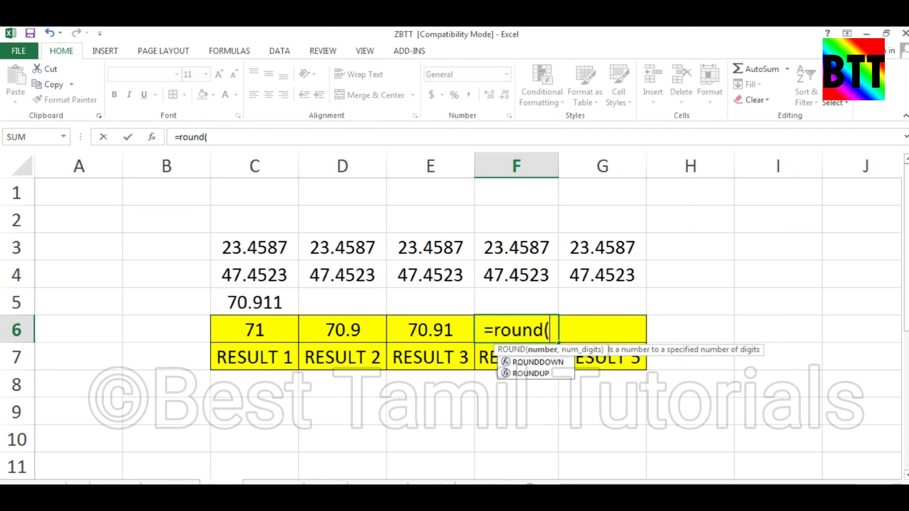
click(517, 247)
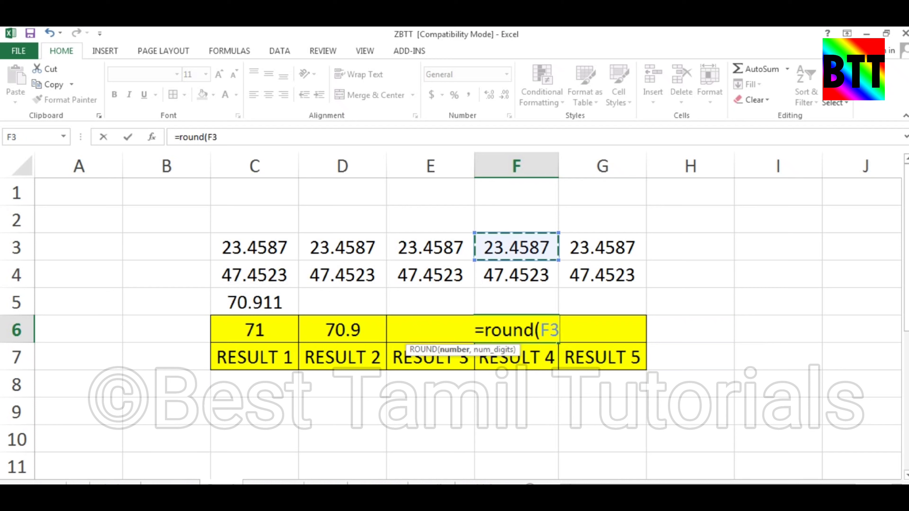
text(+)
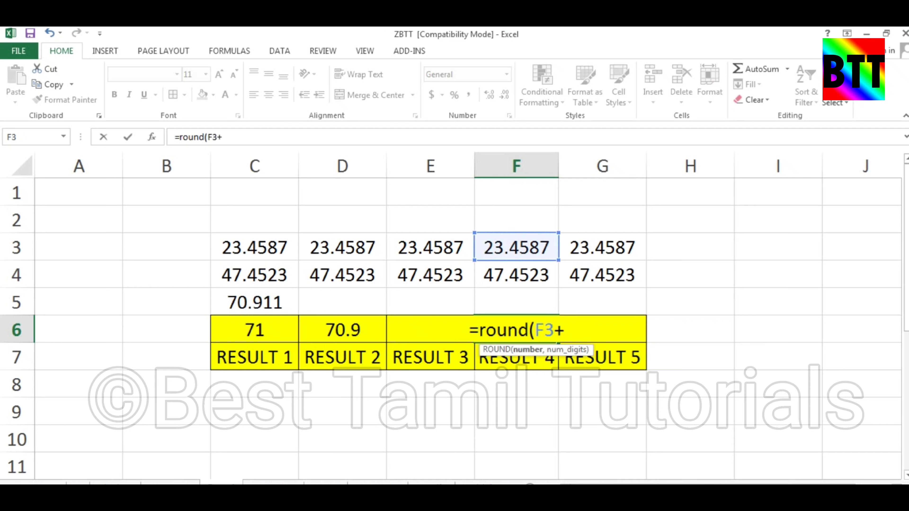
click(517, 275)
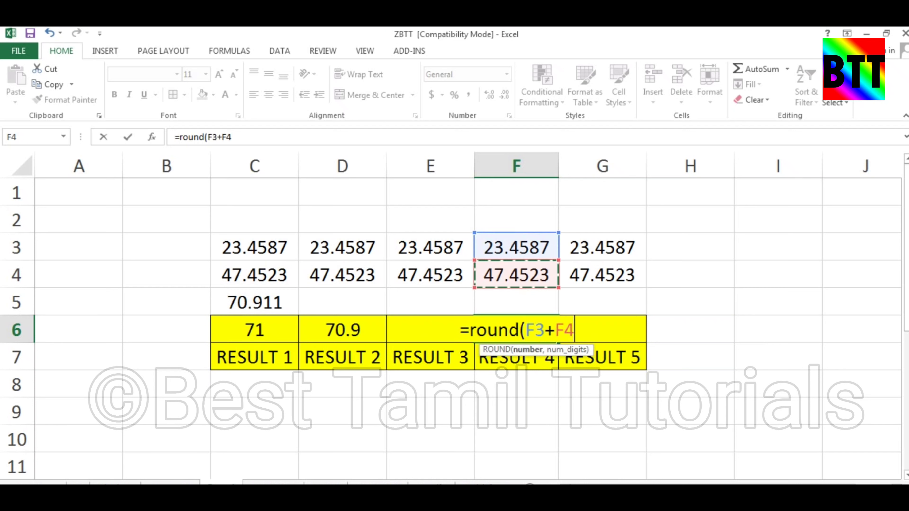
text(,-)
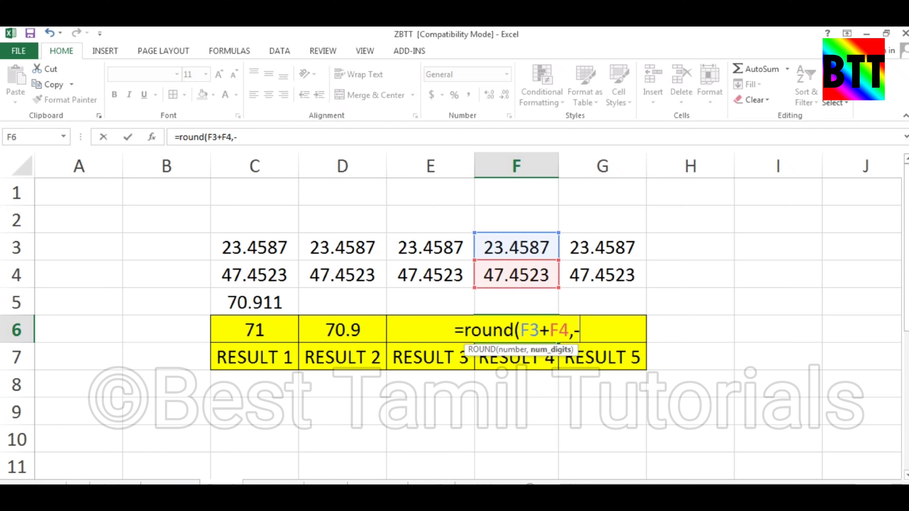
text(1)
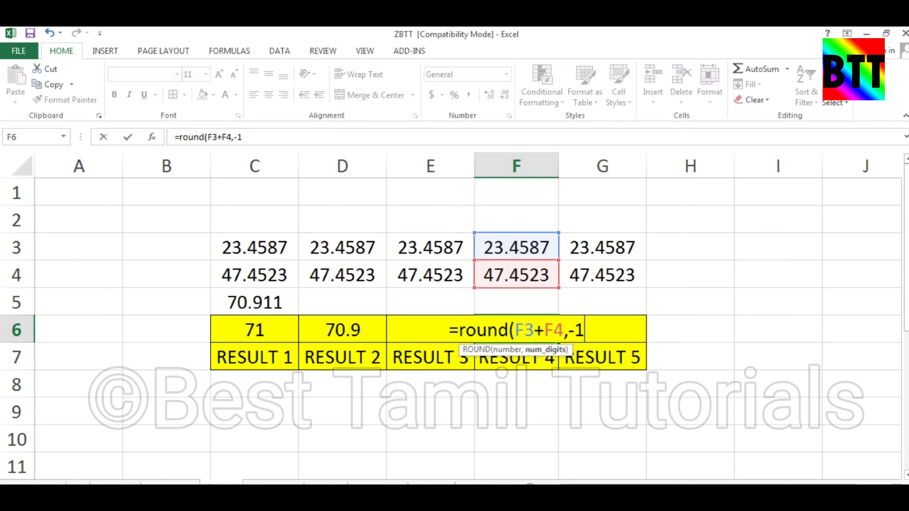
text())
key(Return)
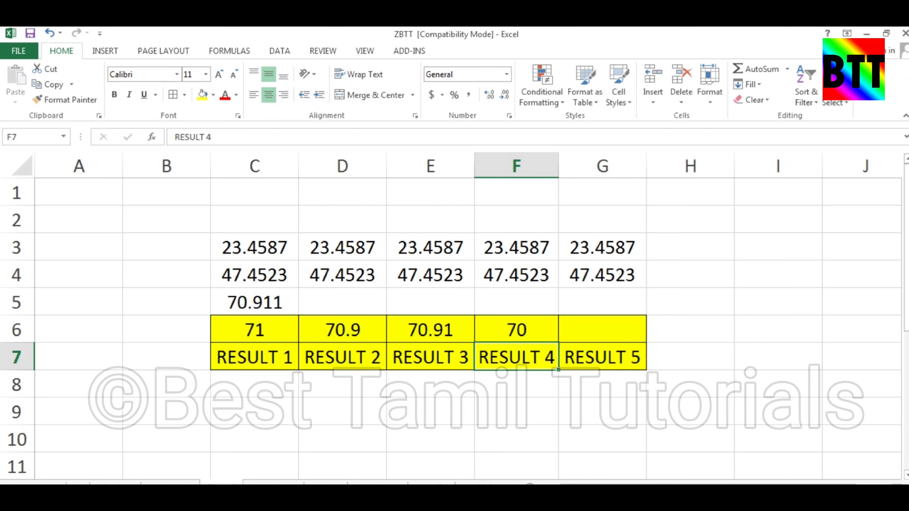
Enter a formula in G6, above RESULT 5, that rounds G3+G4 to -2 digits with ROUND
click(602, 329)
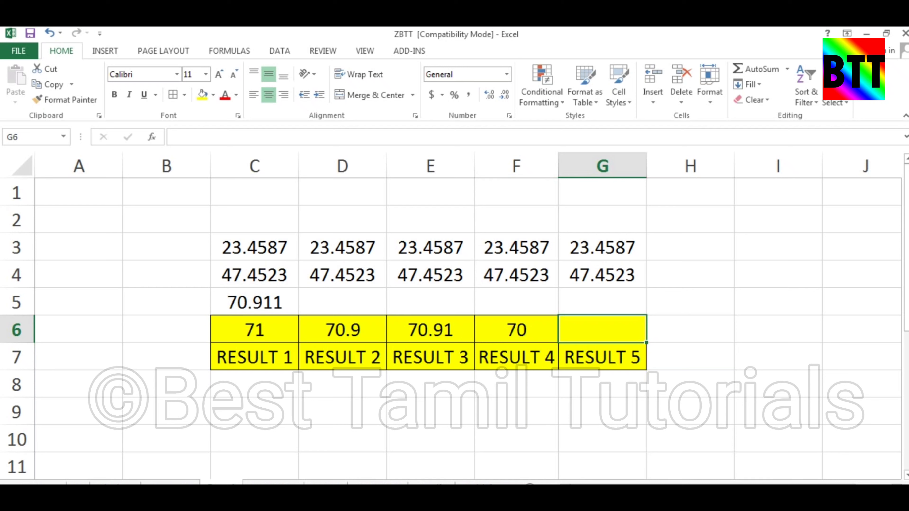
text(=)
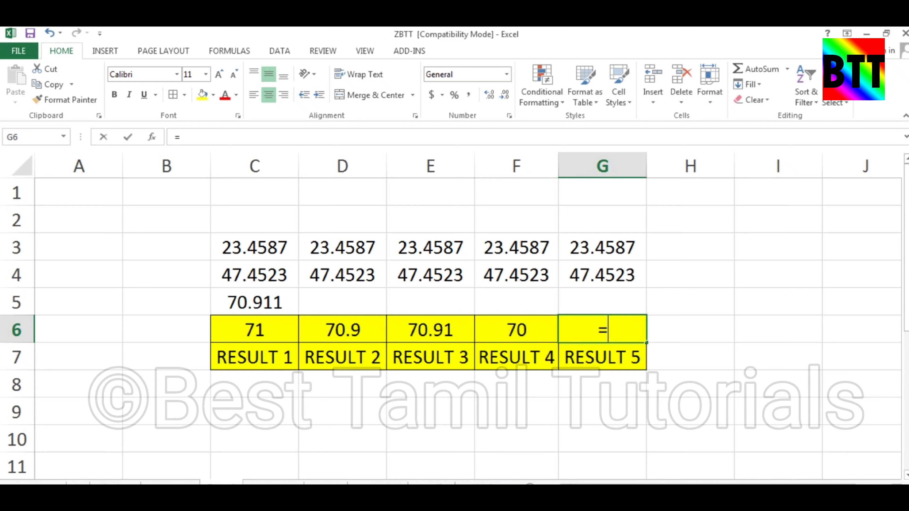
text(round()
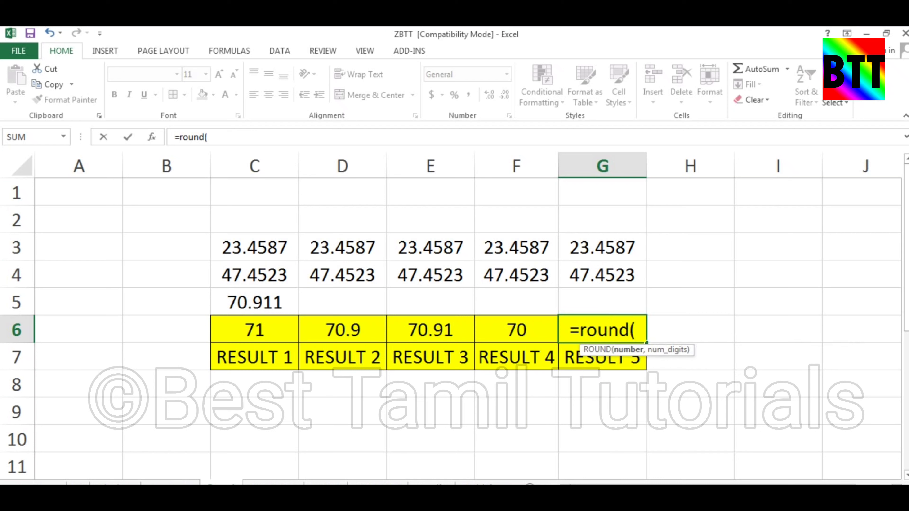
click(602, 248)
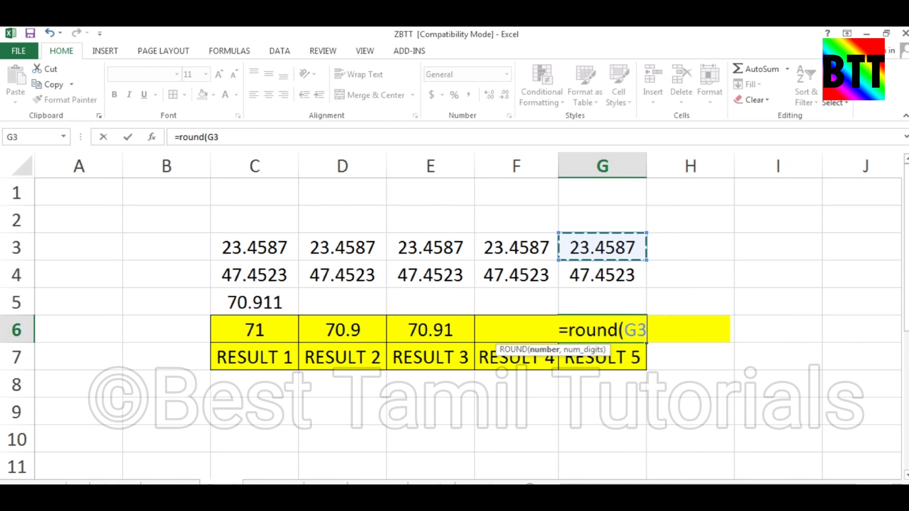
text(+)
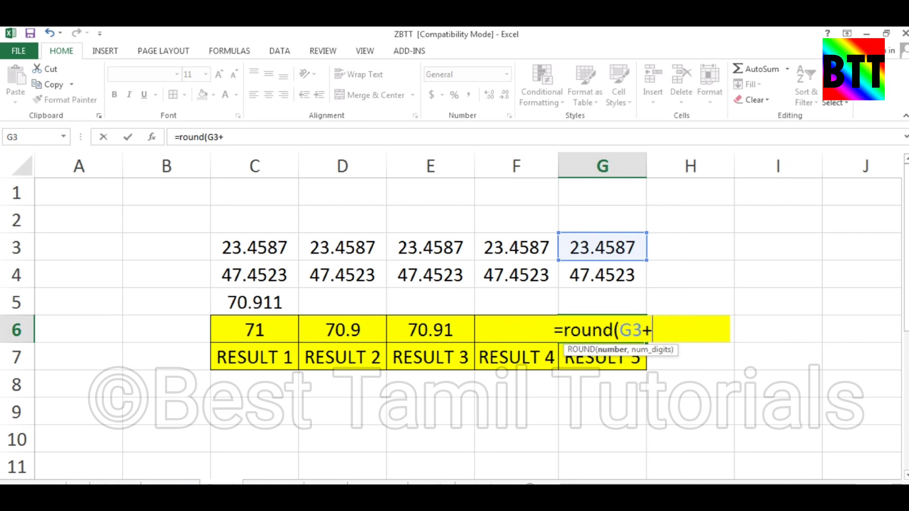
click(603, 275)
text(,-2)
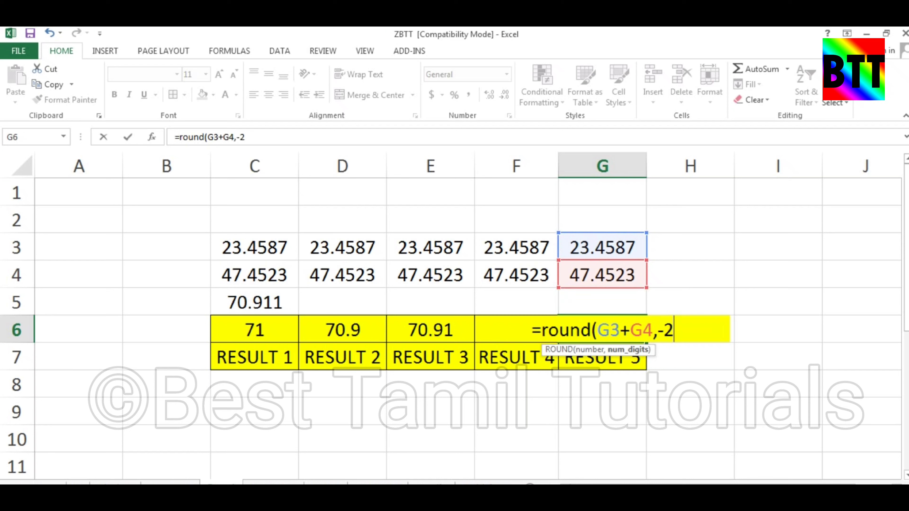
text())
key(Return)
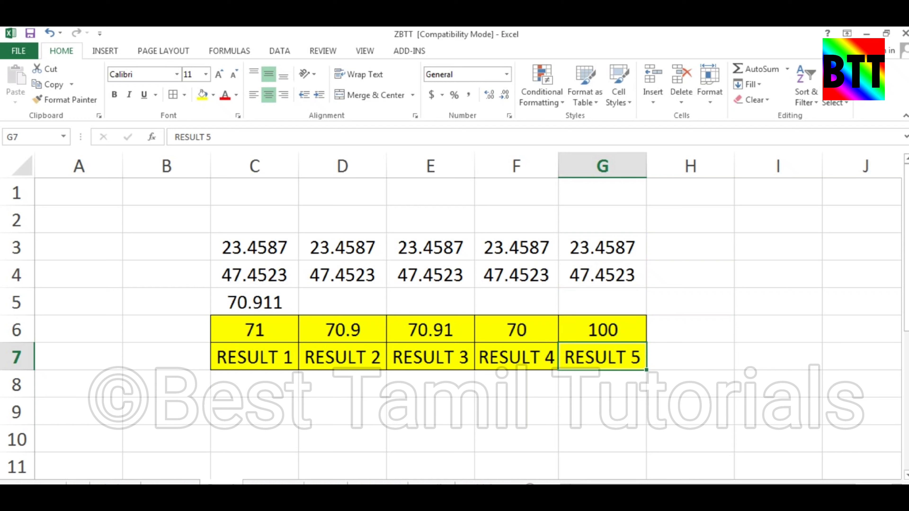
Review the ROUND formulas in the result cells C6 through G6 one by one
key(Up)
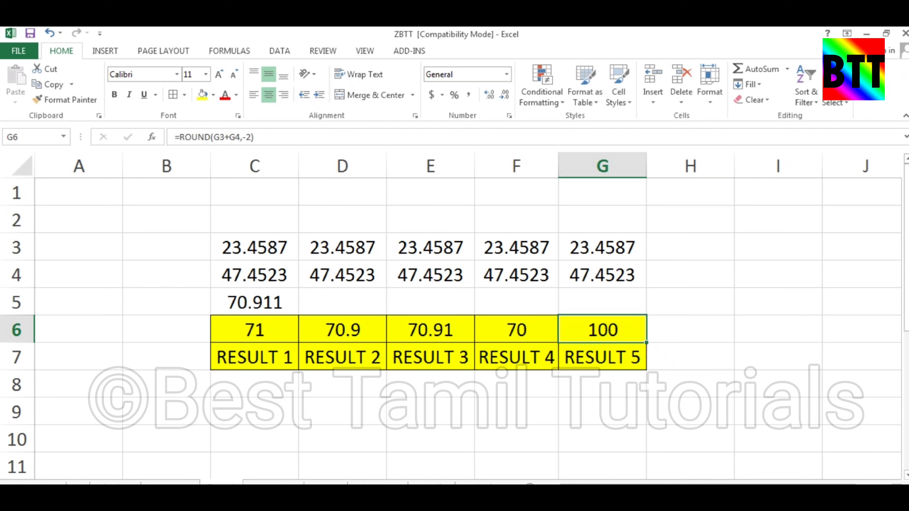
click(254, 330)
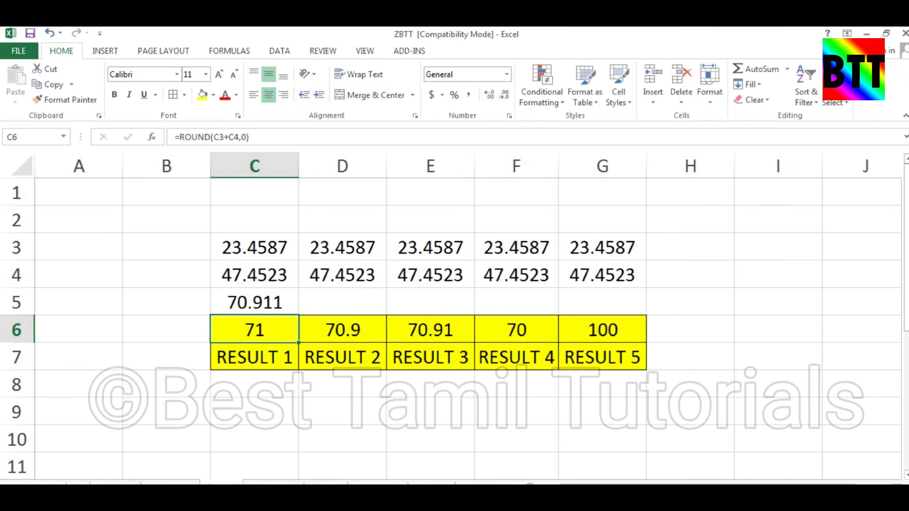
click(342, 329)
click(430, 329)
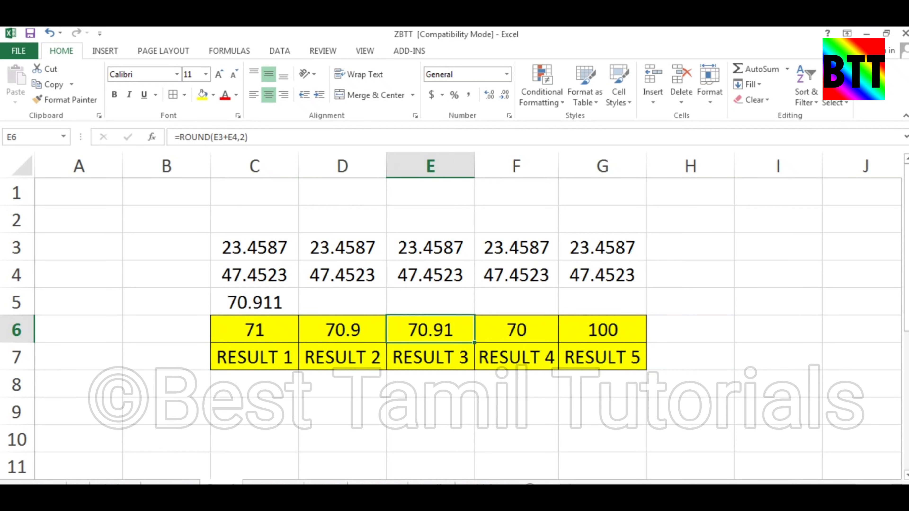
click(517, 330)
click(603, 329)
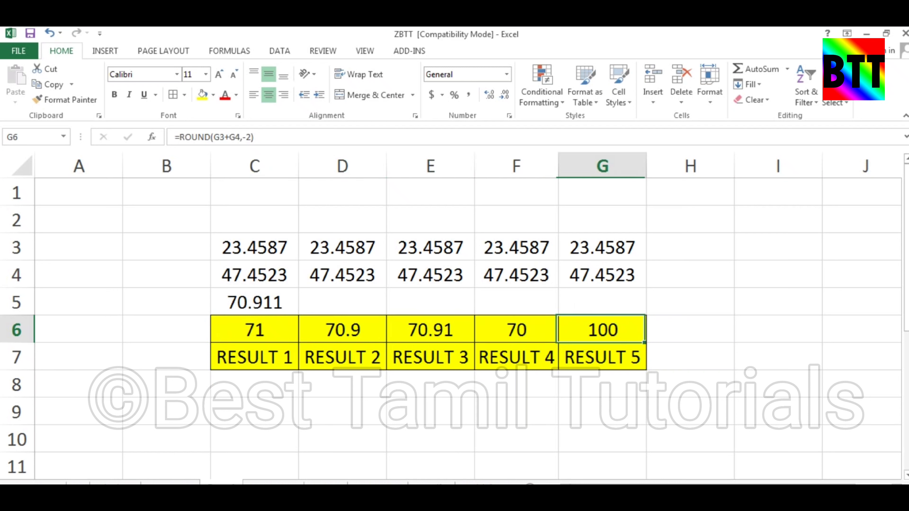